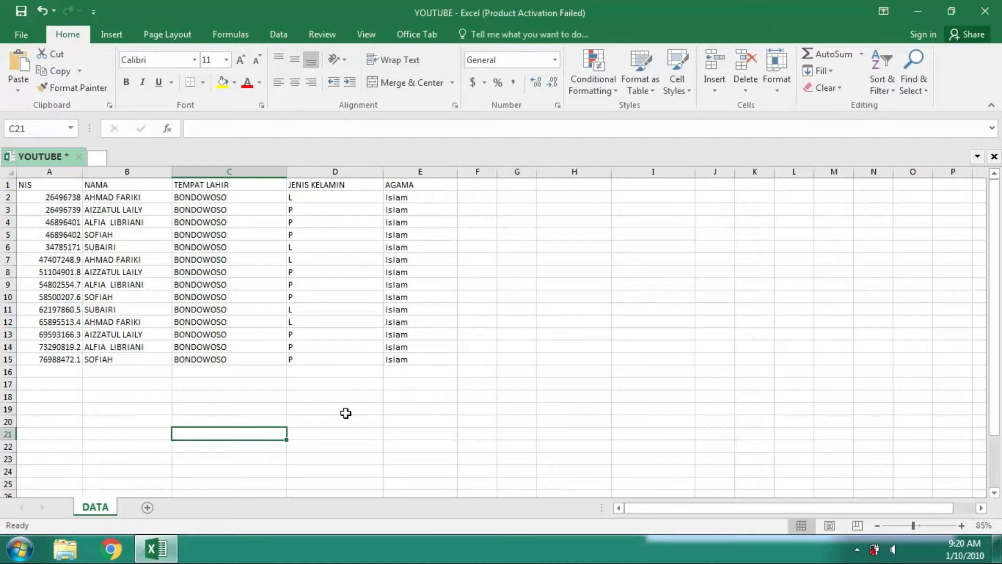
Step: Enter the heading JENIS KELAMIN in cell D19 below the student data
{"action": "left_click", "coordinate": [305, 409]}
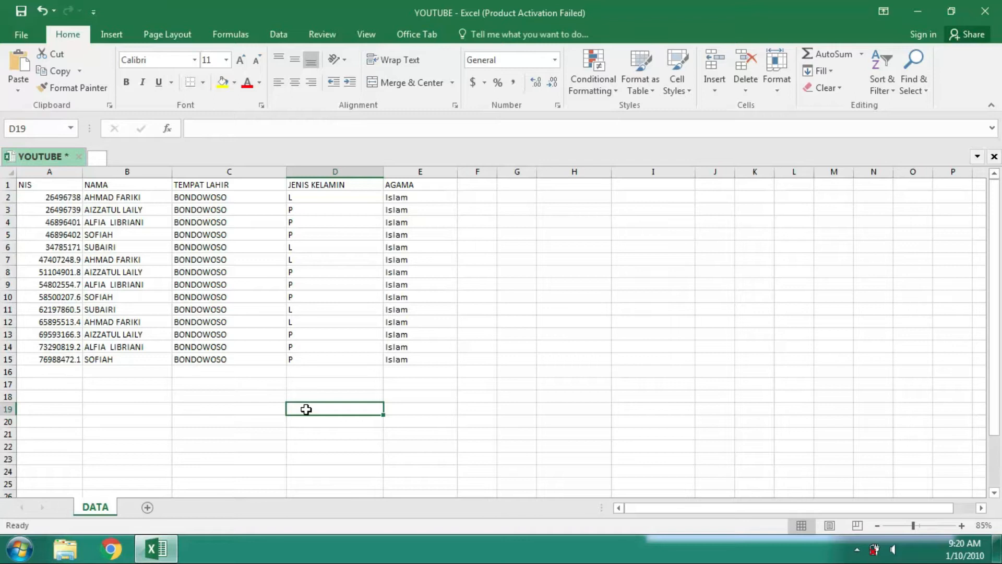
{"action": "type", "text": "JE"}
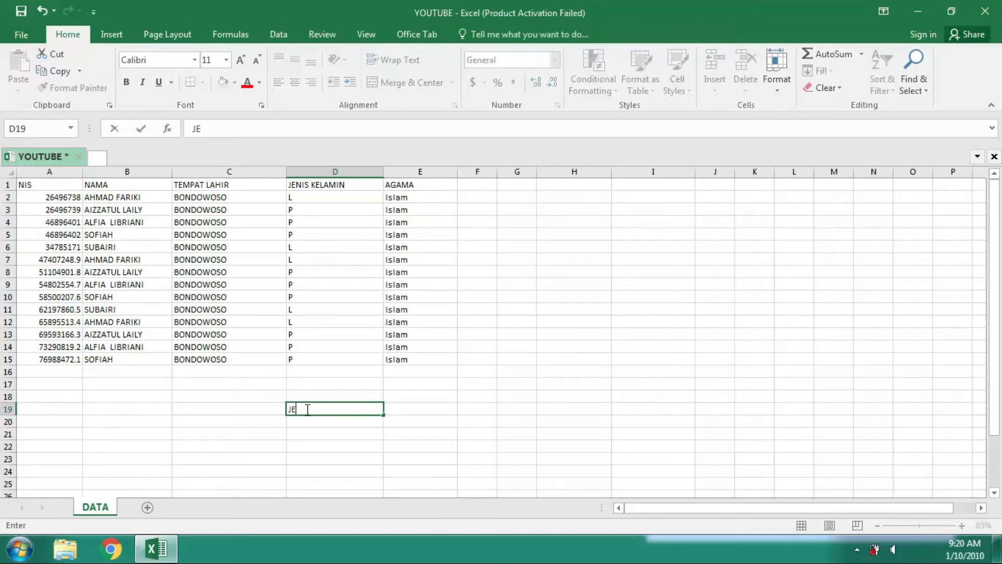
{"action": "type", "text": "NIS KELAMIN"}
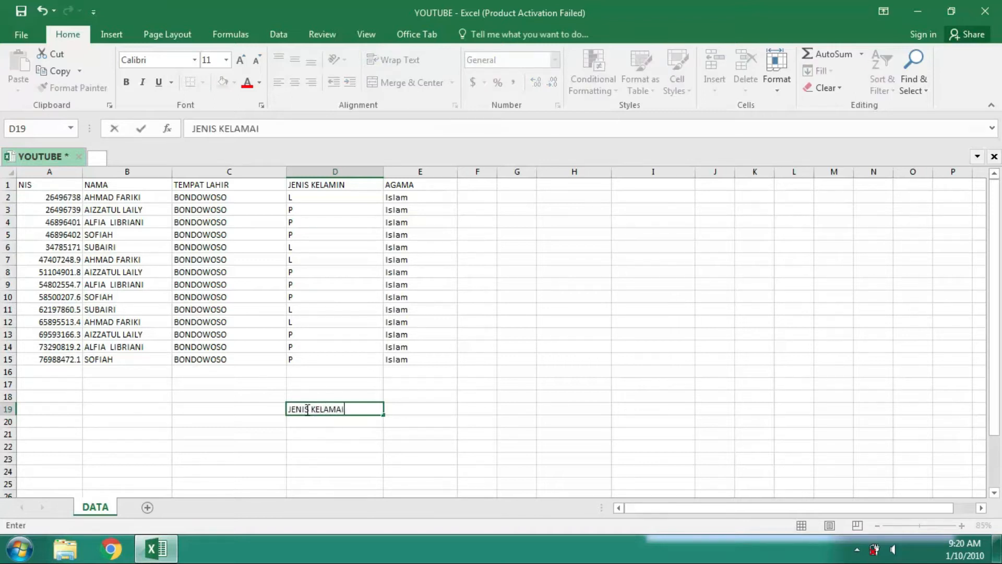
{"action": "key", "text": "BackSpace"}
{"action": "key", "text": "BackSpace"}
{"action": "type", "text": "IN"}
{"action": "key", "text": "Return"}
Step: List the labels LAKI-LAKI, PEREMPUAN and DATA KOSONG in cells D20 to D22 beneath the summary heading
{"action": "type", "text": "L"}
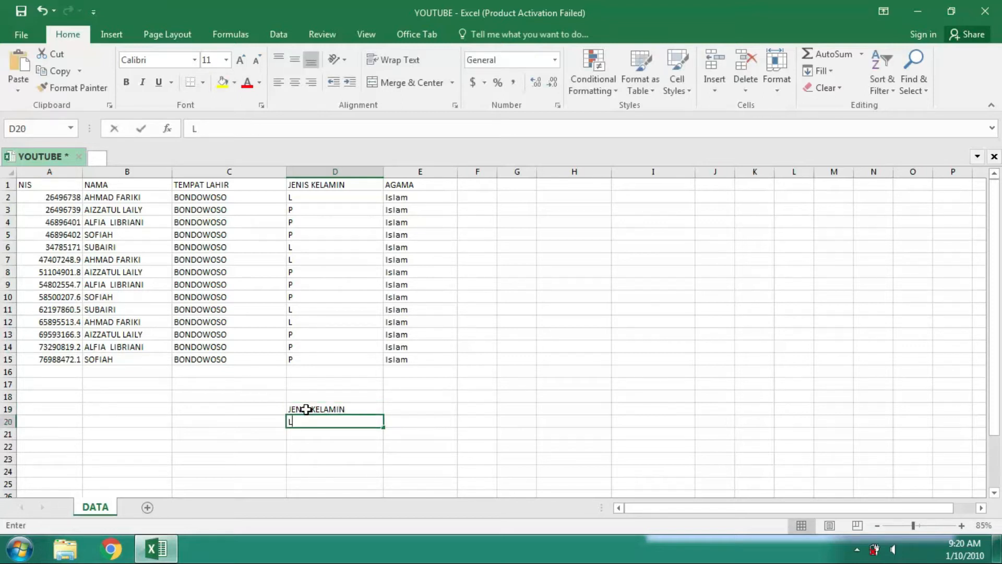
{"action": "type", "text": "AKI-LAKI"}
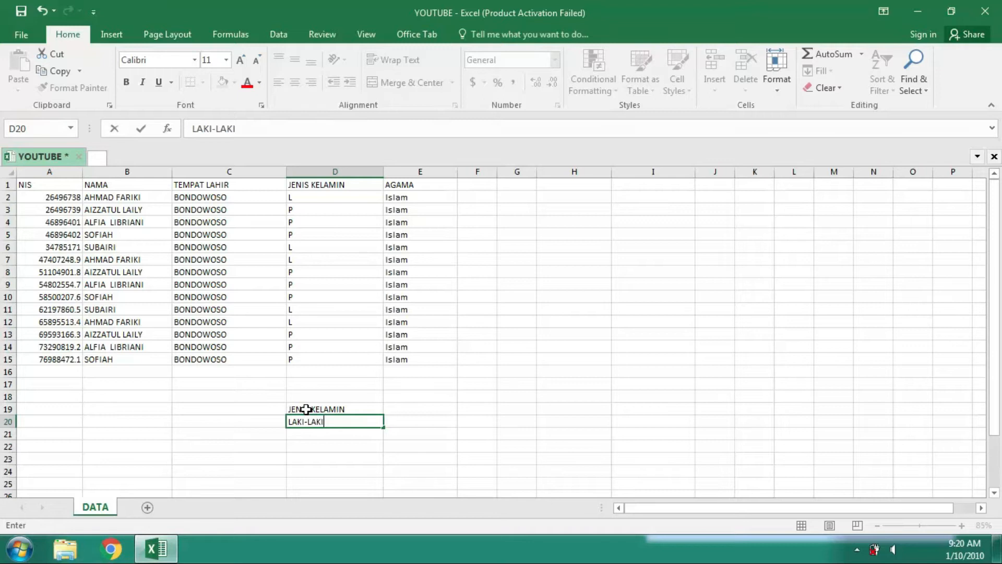
{"action": "key", "text": "Return"}
{"action": "type", "text": "P"}
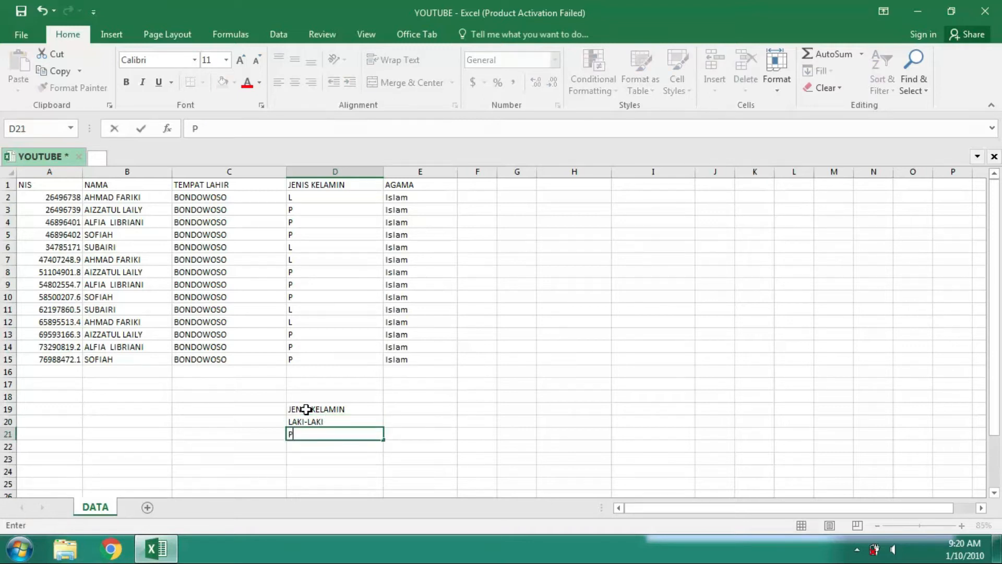
{"action": "type", "text": "EREMPUAN"}
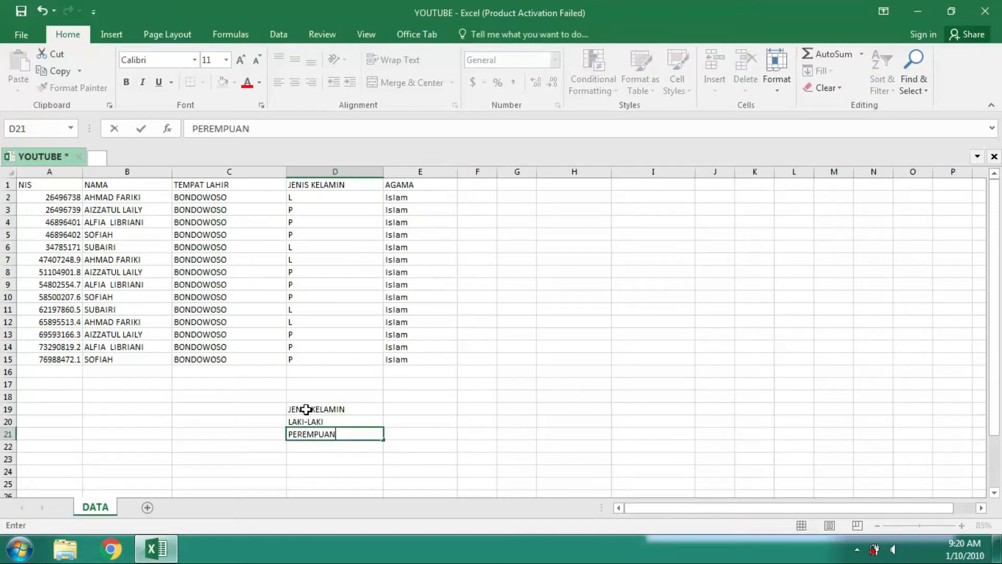
{"action": "key", "text": "Return"}
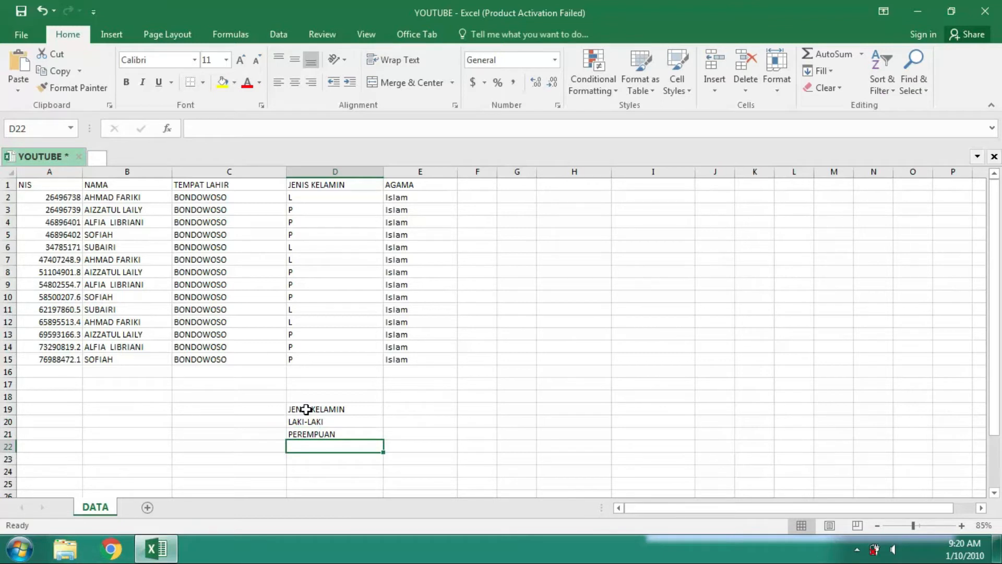
{"action": "type", "text": "DATA KOSONG"}
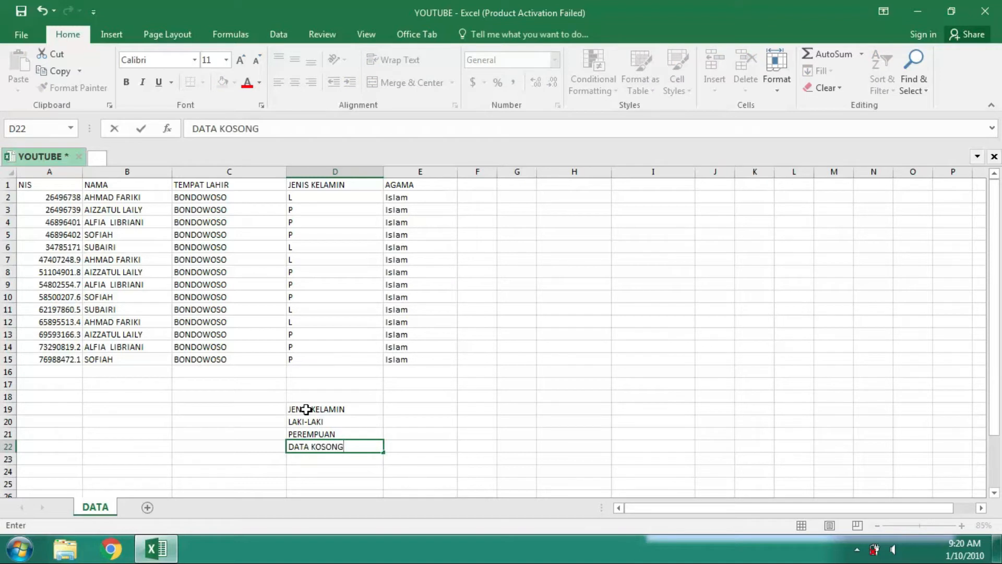
{"action": "key", "text": "Return"}
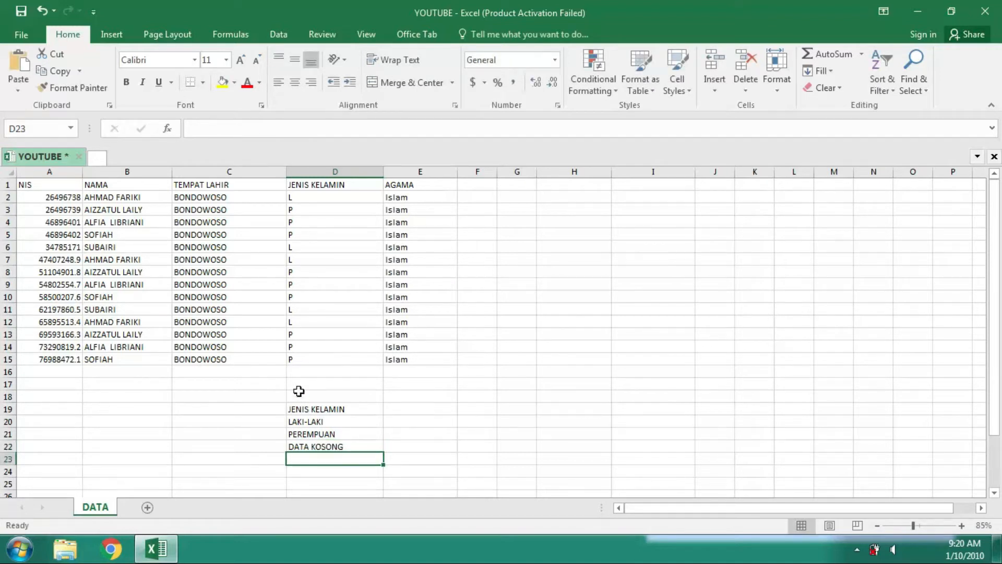
Step: Format the JENIS KELAMIN heading in D19 with red text and a yellow fill
{"action": "left_click", "coordinate": [326, 407]}
{"action": "left_click", "coordinate": [246, 82]}
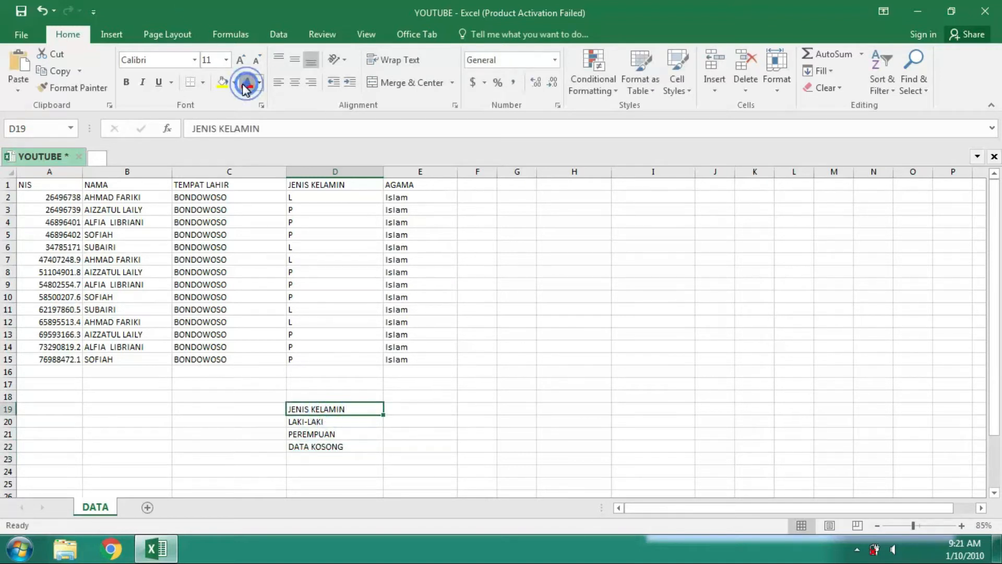
{"action": "left_click", "coordinate": [219, 83]}
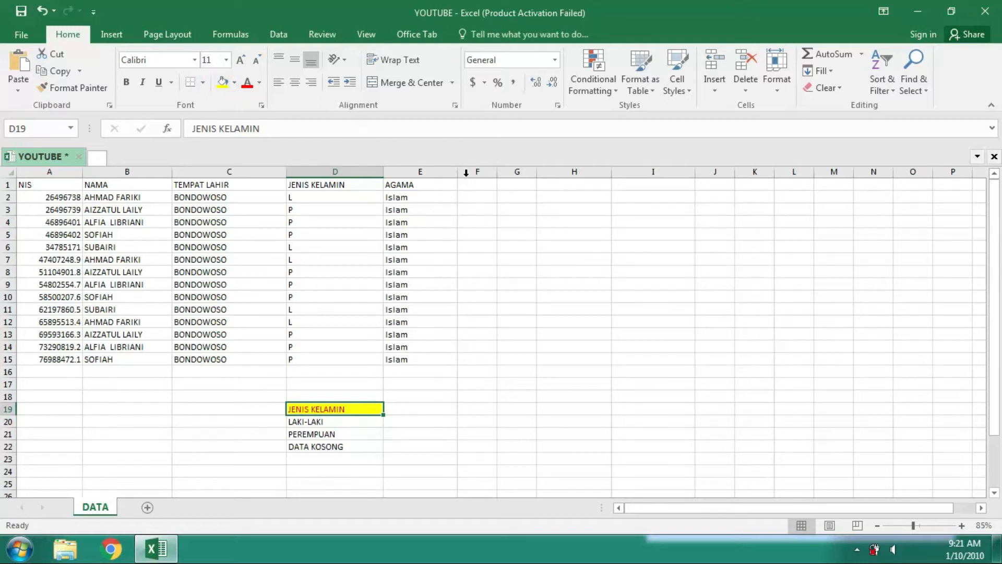
Step: Try counting the non-empty cells D2:D15 with COUNTA in E20, and clear that formula from the cell
{"action": "left_click", "coordinate": [420, 422]}
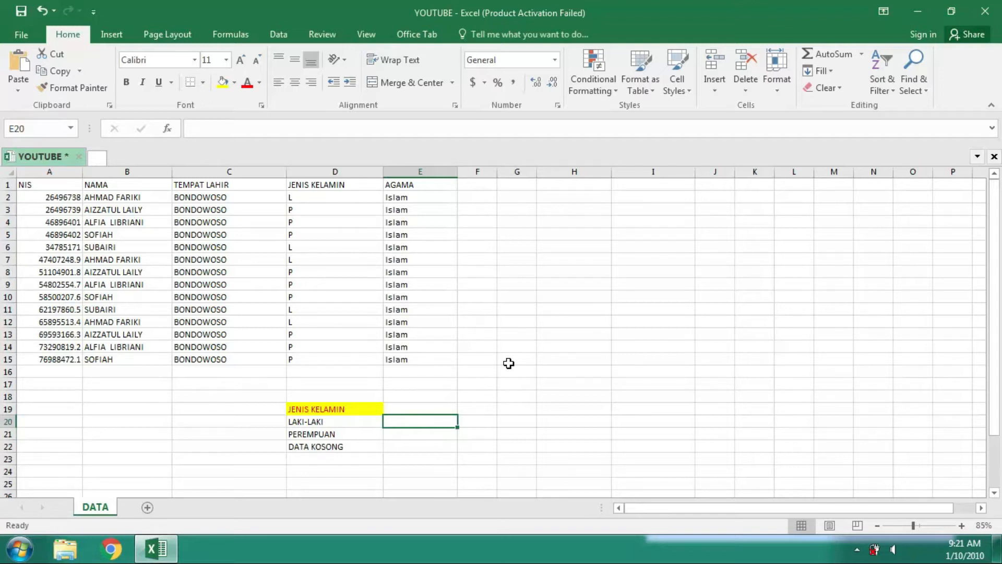
{"action": "type", "text": "="}
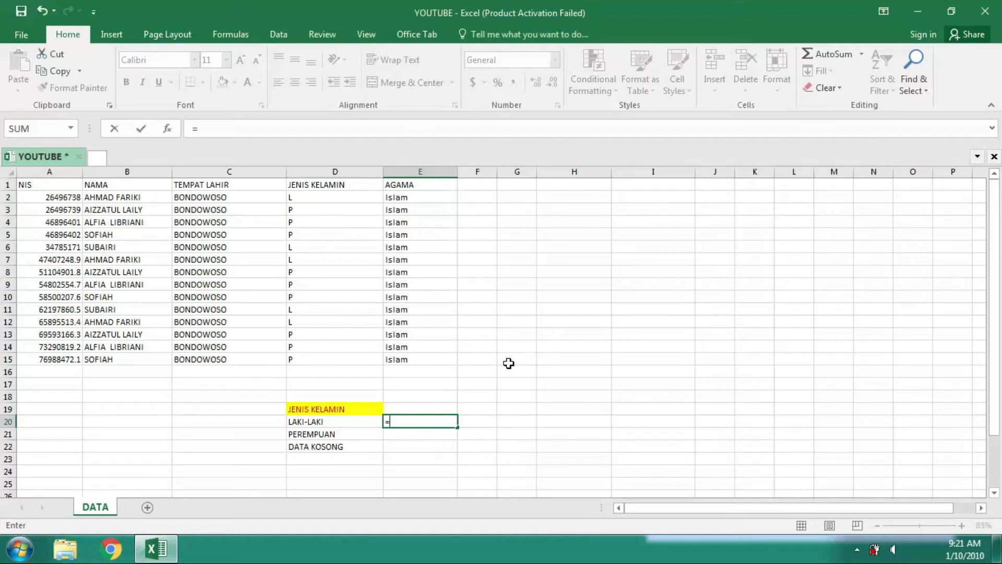
{"action": "type", "text": "CO"}
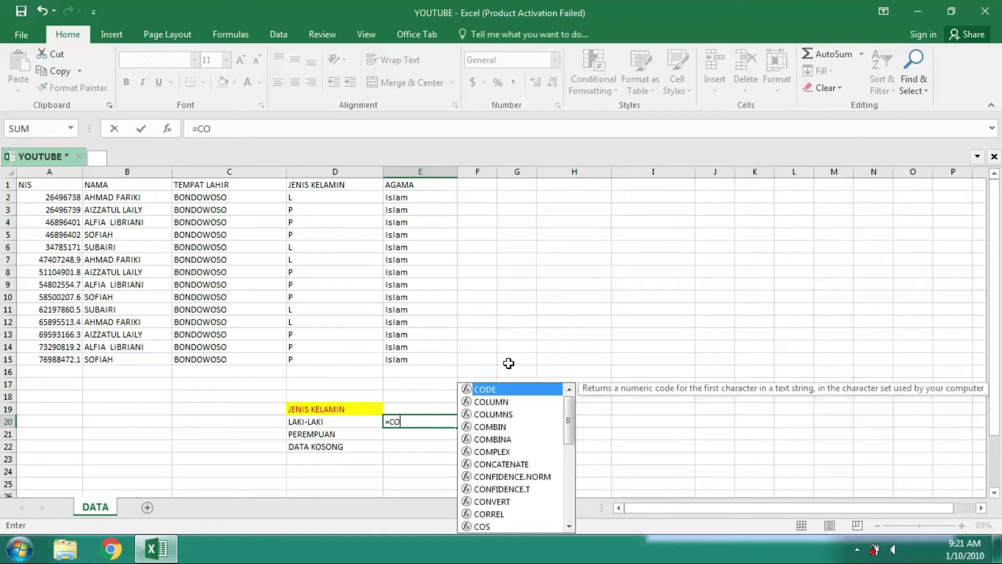
{"action": "type", "text": "UN"}
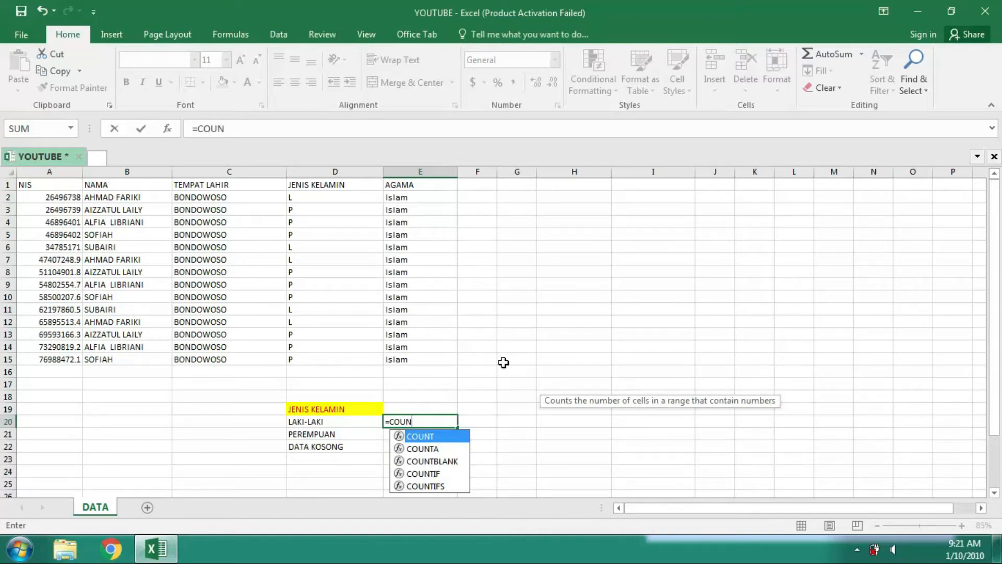
{"action": "left_click", "coordinate": [446, 448]}
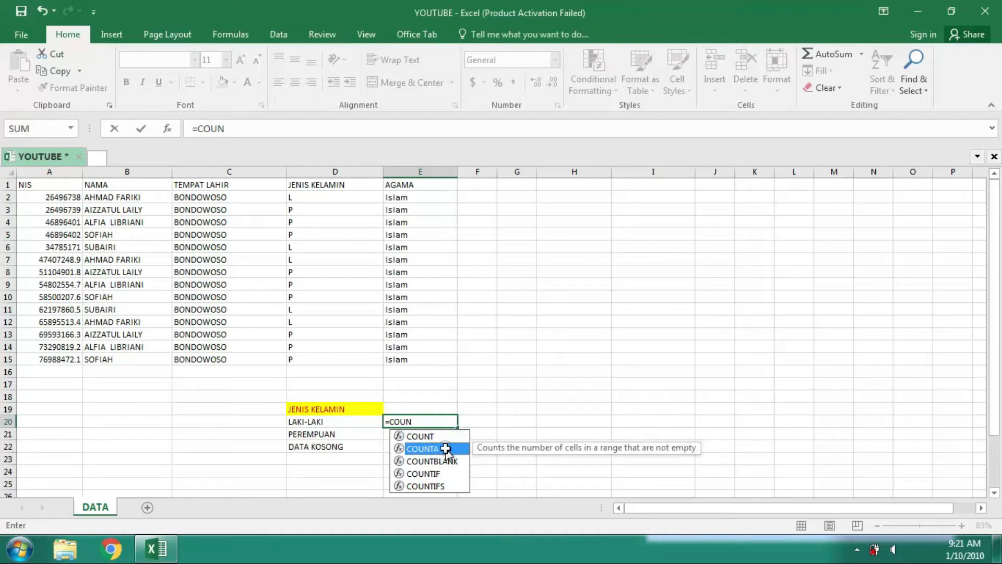
{"action": "double_click", "coordinate": [446, 448]}
{"action": "left_click_drag", "start_coordinate": [311, 197], "coordinate": [313, 209]}
{"action": "left_click_drag", "start_coordinate": [316, 291], "coordinate": [322, 354]}
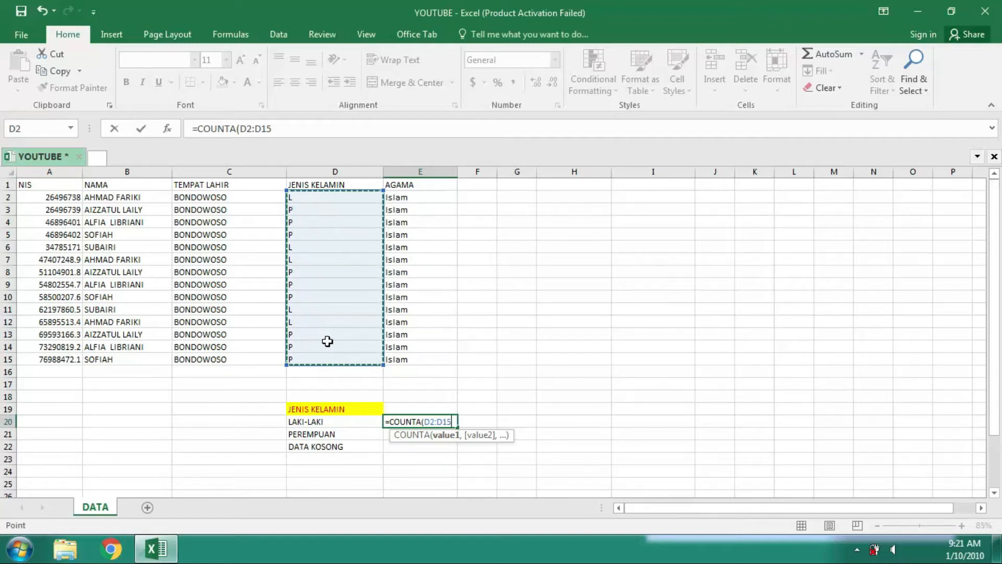
{"action": "type", "text": ")"}
{"action": "key", "text": "Return"}
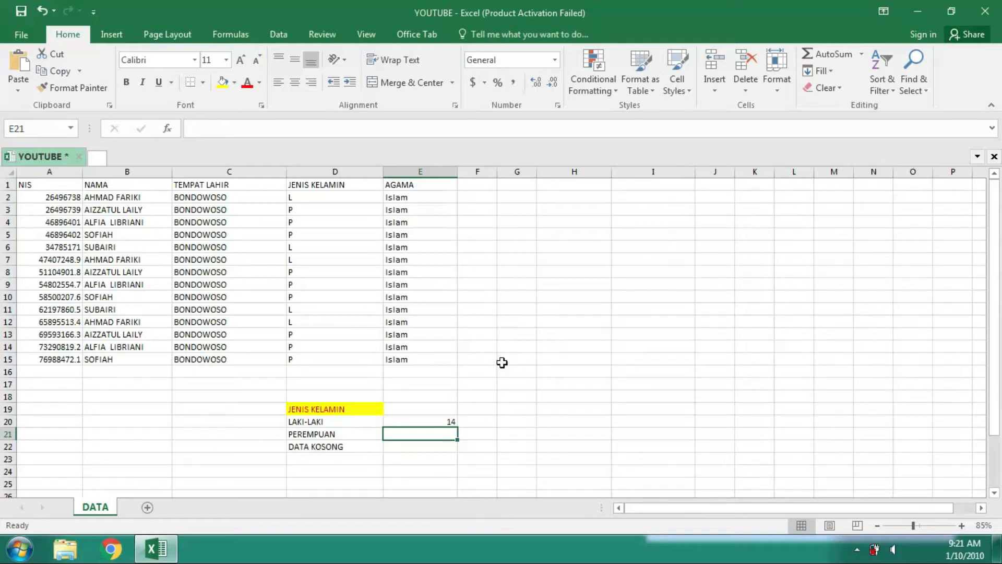
{"action": "left_click", "coordinate": [439, 422]}
{"action": "key", "text": "Delete"}
Step: Enter the formula =COUNTA(D2:D15) in E19 beside the JENIS KELAMIN heading to count all filled gender entries
{"action": "left_click", "coordinate": [438, 409]}
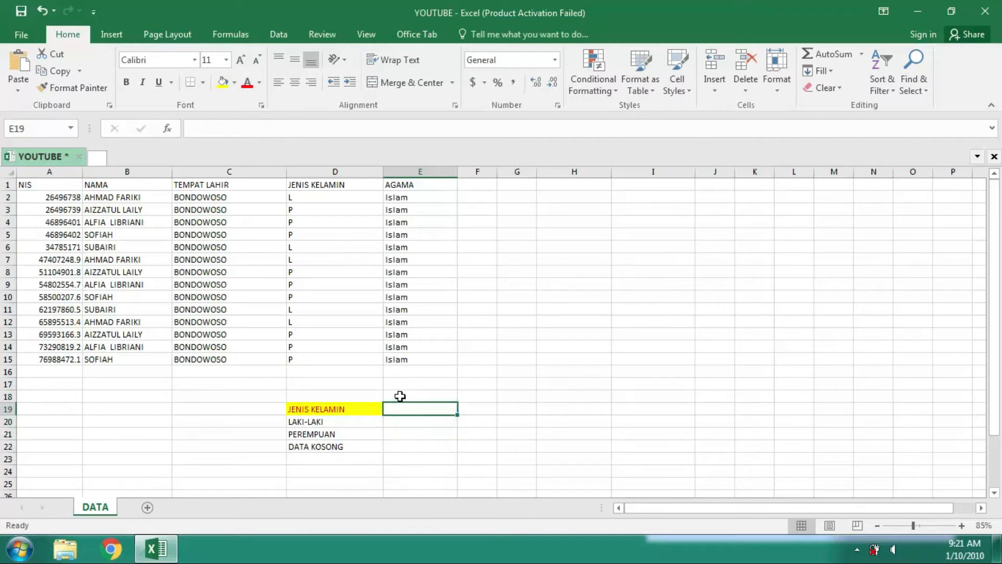
{"action": "type", "text": "=COUN"}
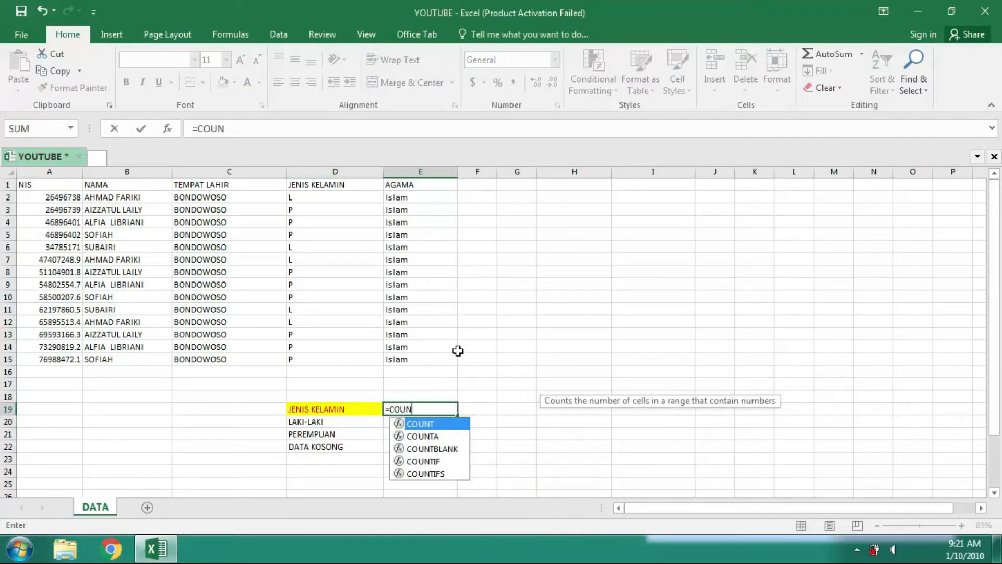
{"action": "left_click", "coordinate": [433, 437]}
{"action": "left_click_drag", "start_coordinate": [314, 197], "coordinate": [336, 359]}
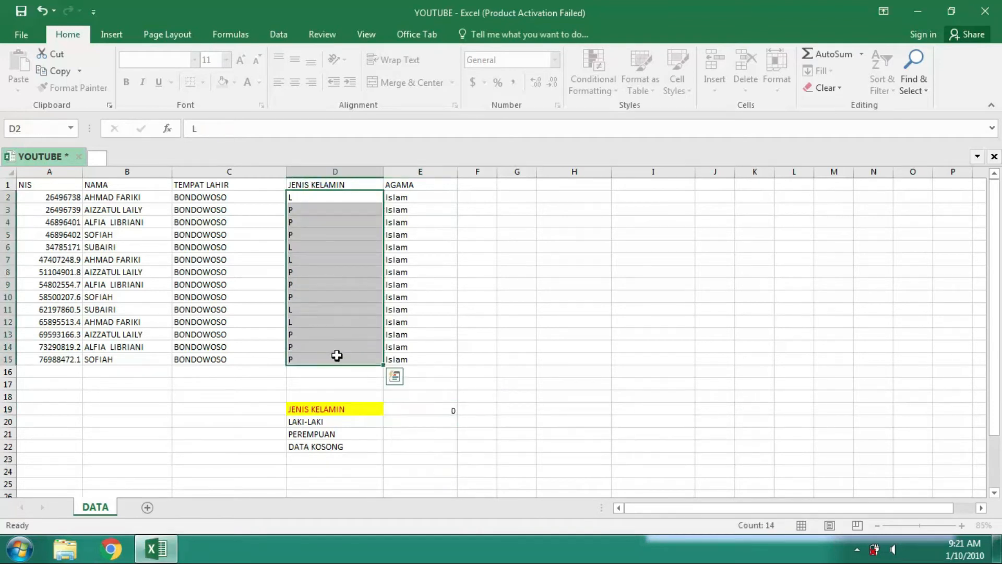
{"action": "key", "text": "Return"}
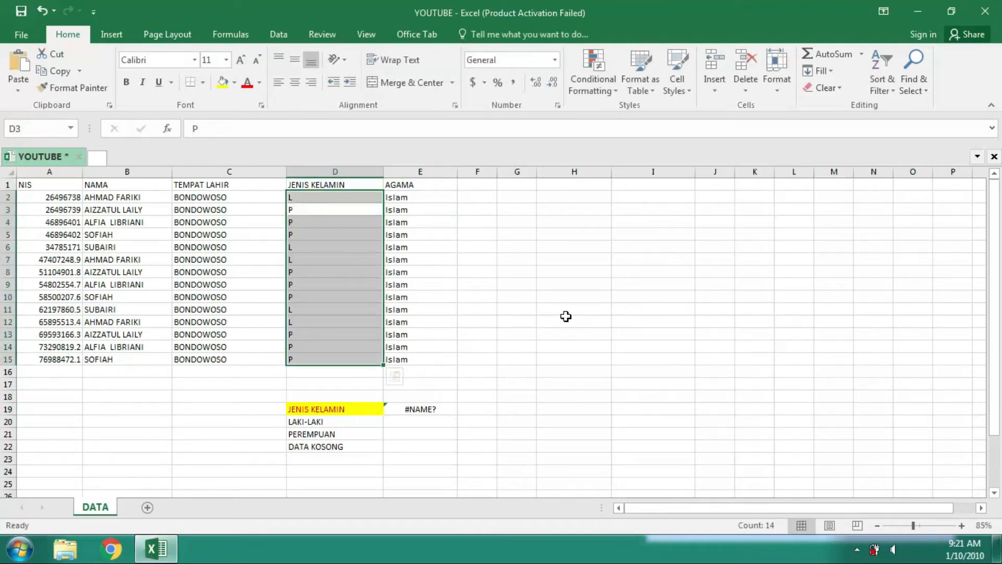
{"action": "double_click", "coordinate": [445, 405]}
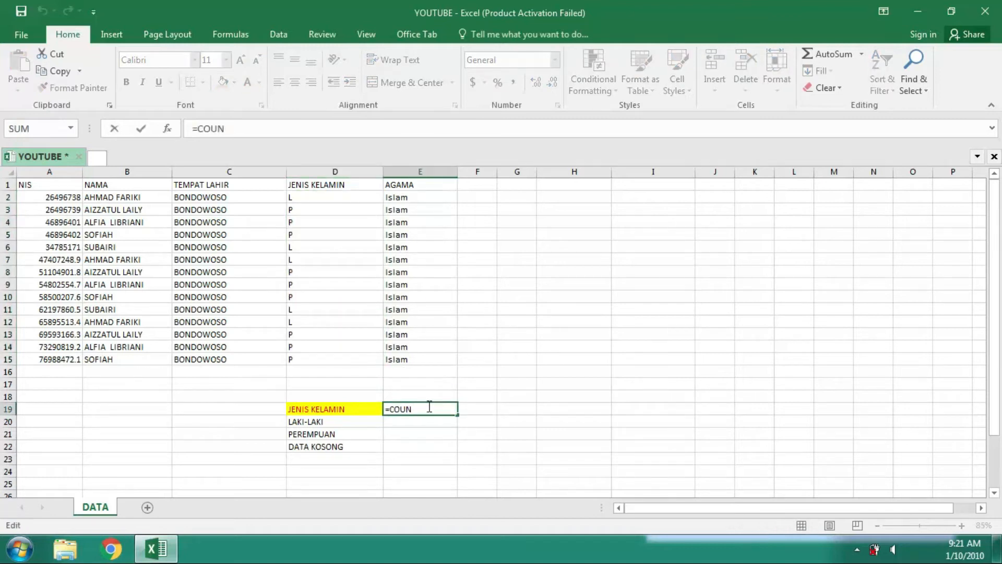
{"action": "type", "text": "TA("}
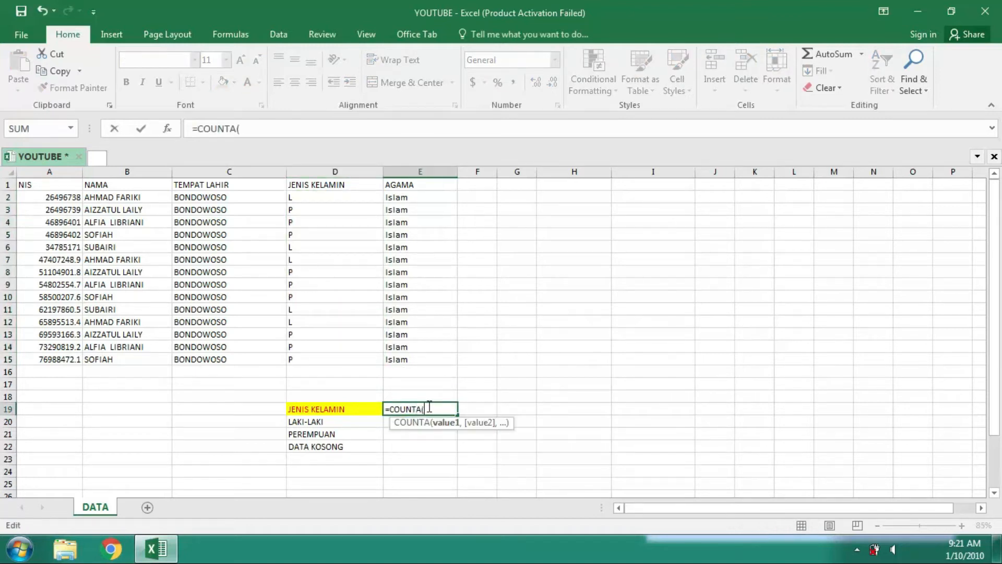
{"action": "left_click_drag", "start_coordinate": [342, 198], "coordinate": [337, 245]}
{"action": "left_click_drag", "start_coordinate": [331, 335], "coordinate": [358, 355]}
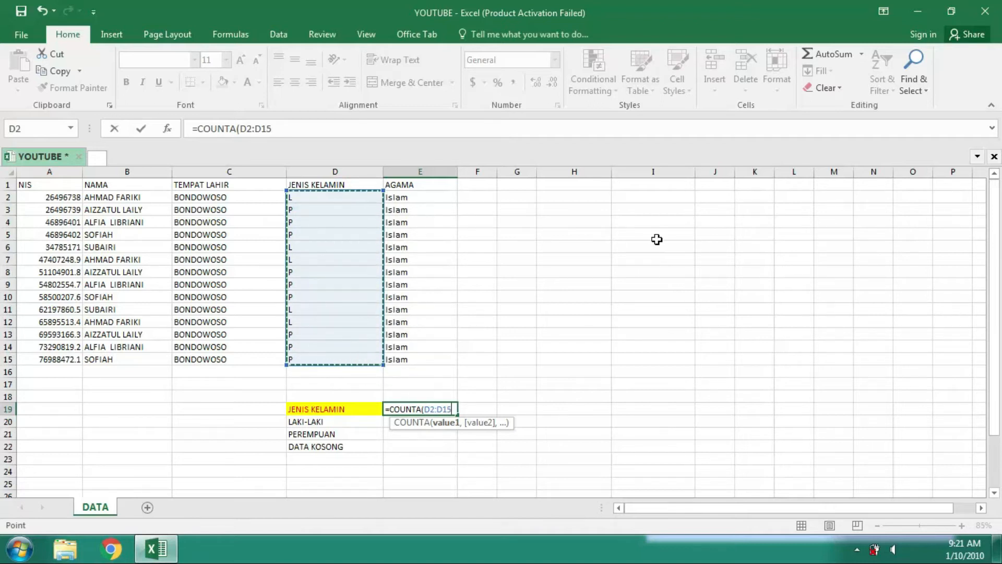
{"action": "key", "text": "Return"}
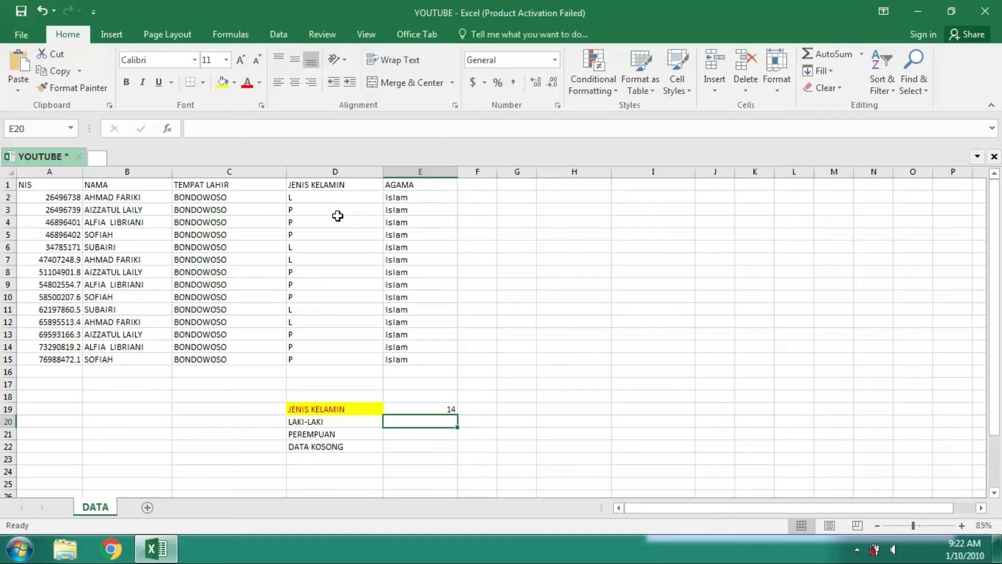
Step: Enter =COUNTIF(D2:D15,"L") in E20 to count the LAKI-LAKI entries
{"action": "left_click", "coordinate": [324, 235]}
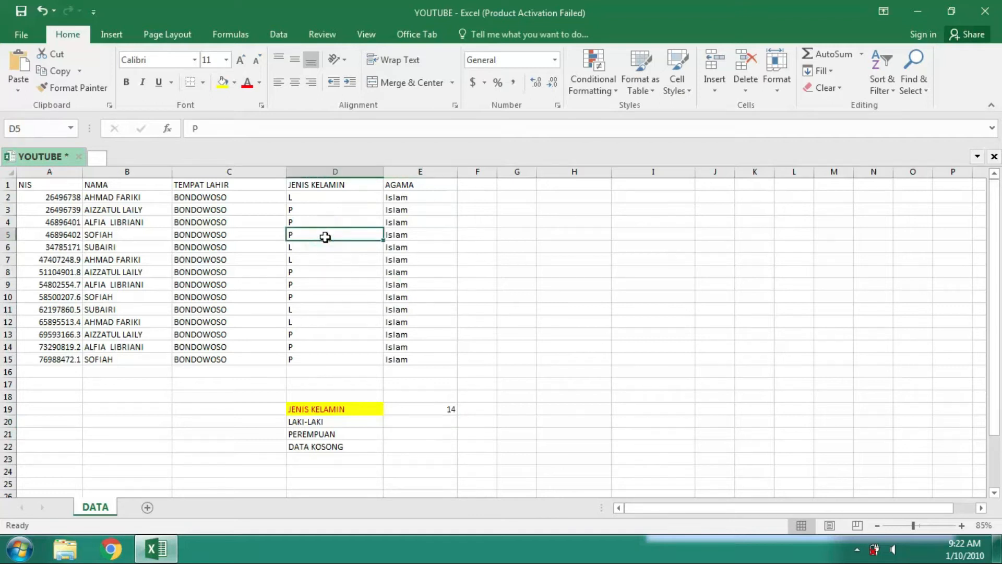
{"action": "left_click", "coordinate": [400, 425]}
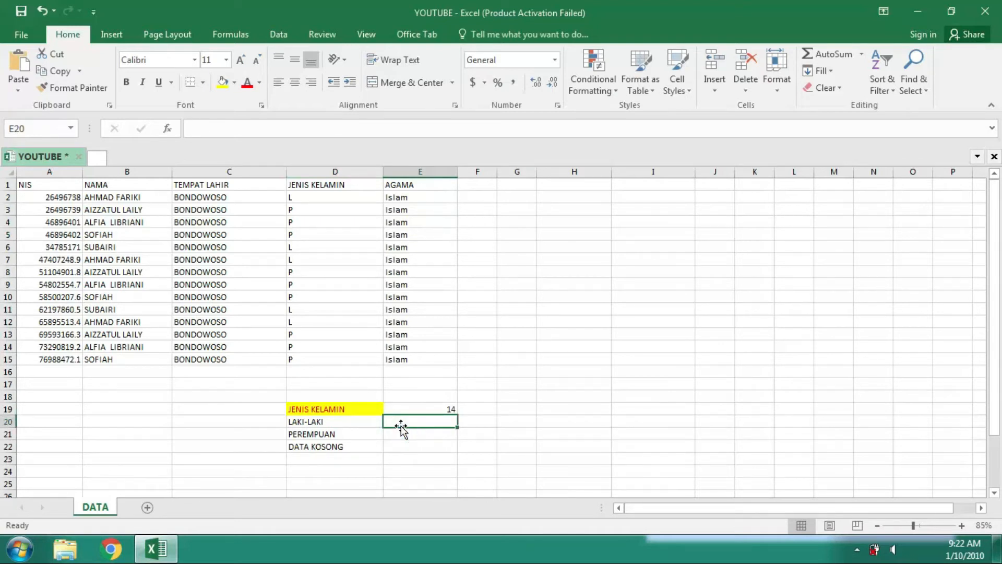
{"action": "type", "text": "=COUNT"}
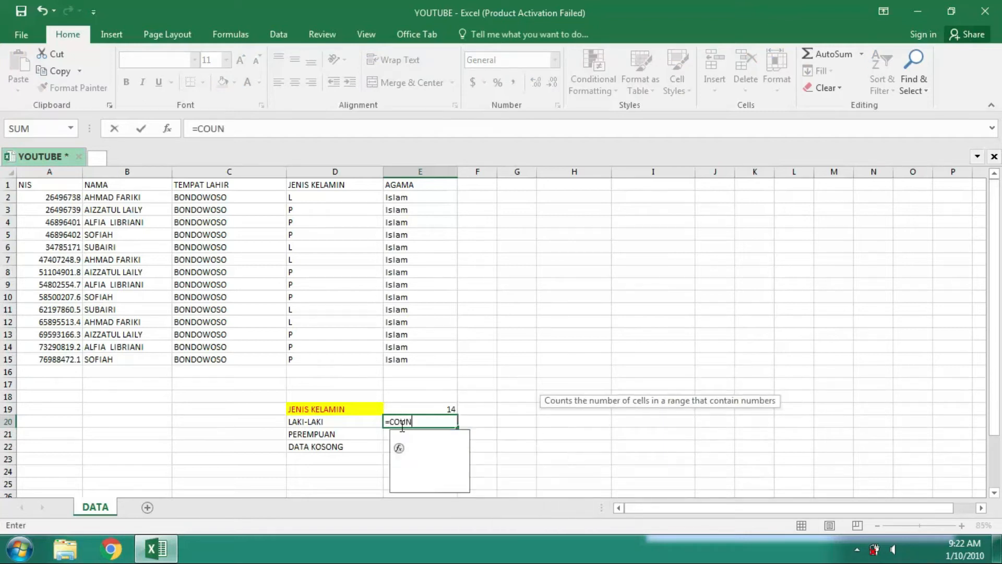
{"action": "key", "text": "Down"}
{"action": "key", "text": "Down"}
{"action": "key", "text": "Down"}
{"action": "key", "text": "Tab"}
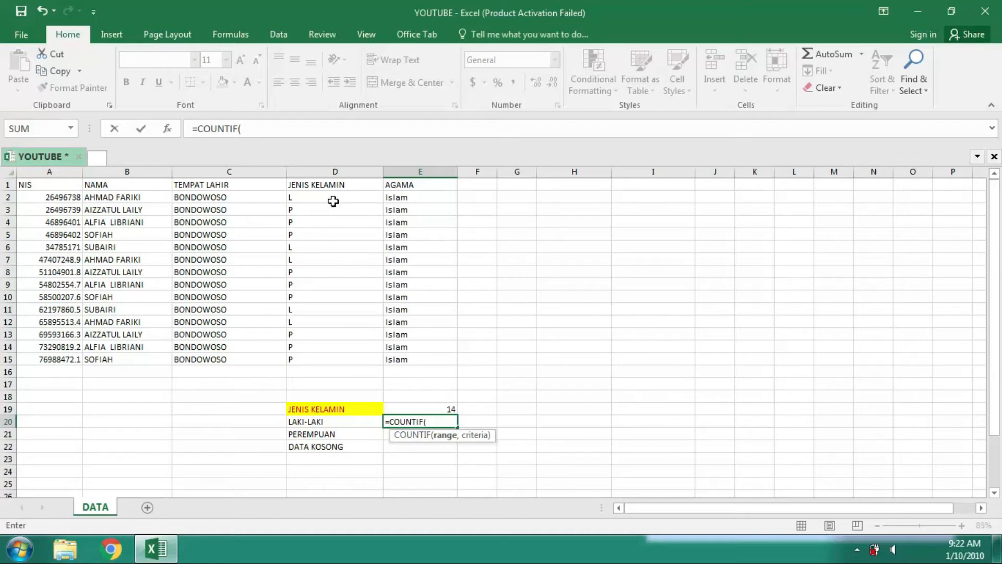
{"action": "left_click_drag", "start_coordinate": [334, 200], "coordinate": [334, 358]}
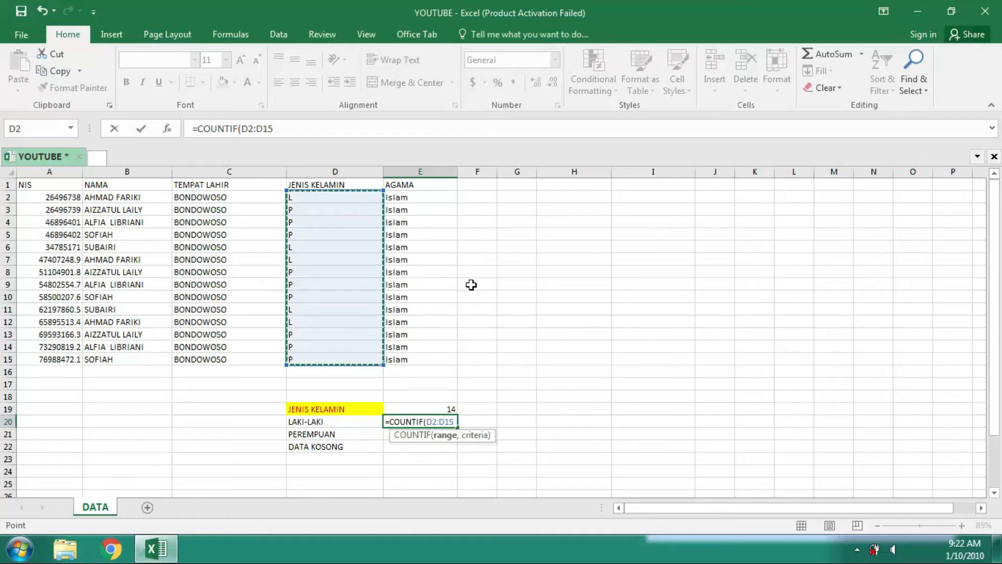
{"action": "type", "text": ","}
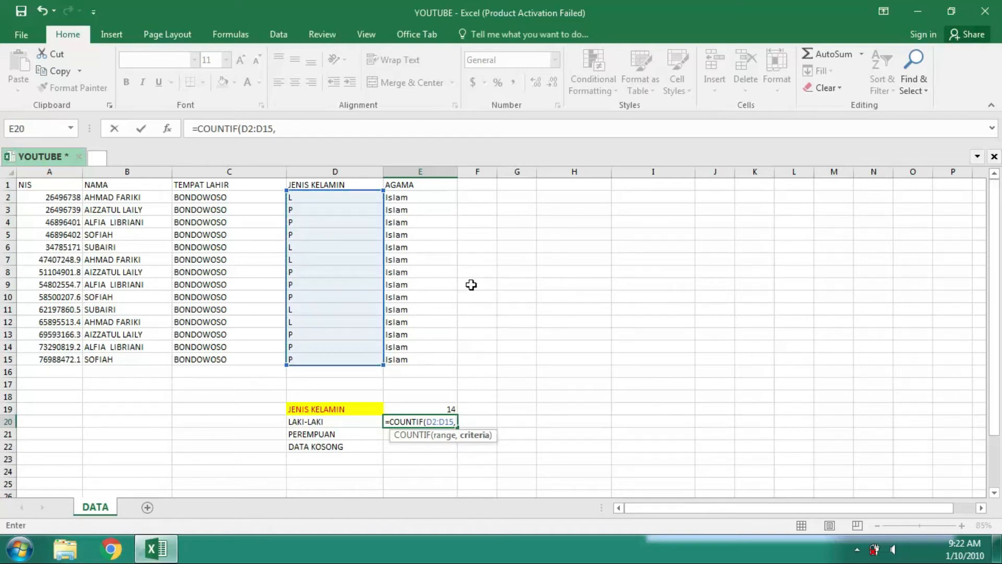
{"action": "type", "text": " \"L\""}
{"action": "key", "text": "Return"}
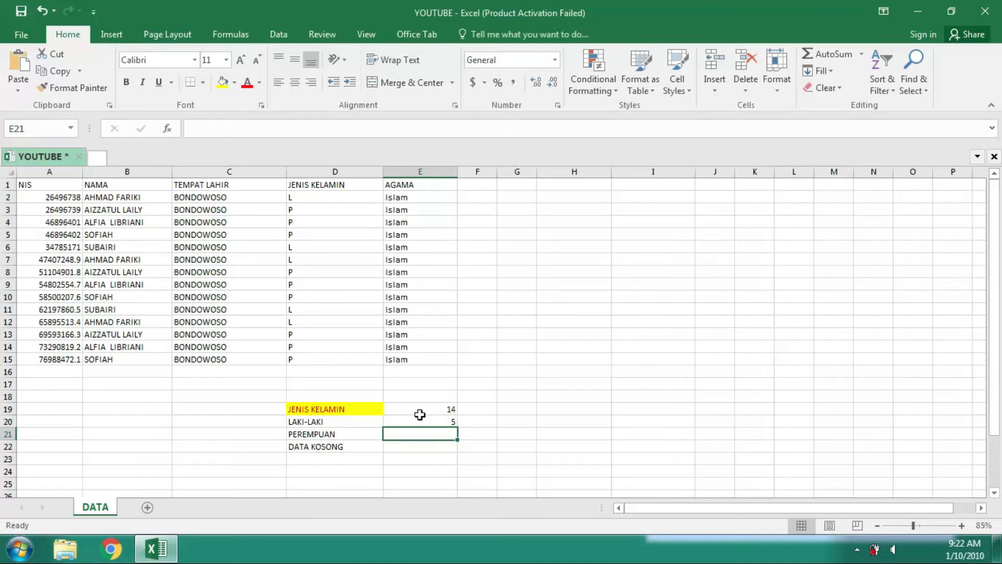
Step: Enter =COUNTIF(D2:D15, "P") in E21 to count the PEREMPUAN entries
{"action": "type", "text": "=CO"}
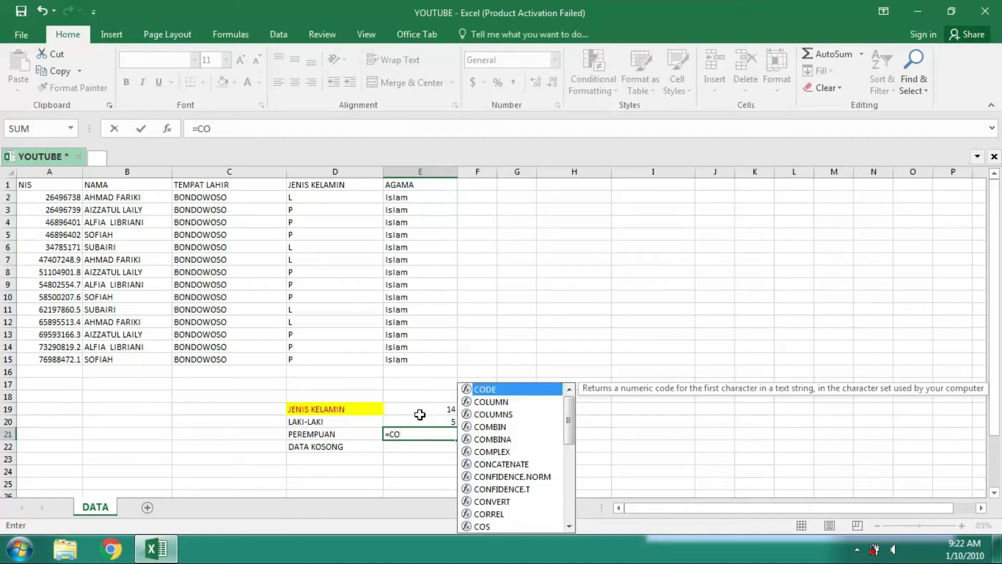
{"action": "type", "text": "UN"}
{"action": "key", "text": "Down"}
{"action": "key", "text": "Down"}
{"action": "key", "text": "Down"}
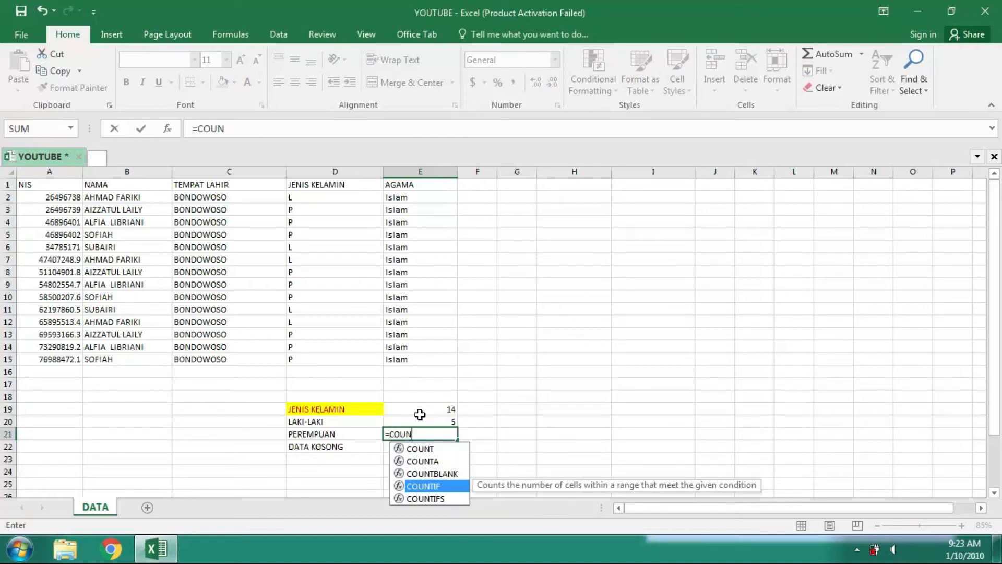
{"action": "key", "text": "Tab"}
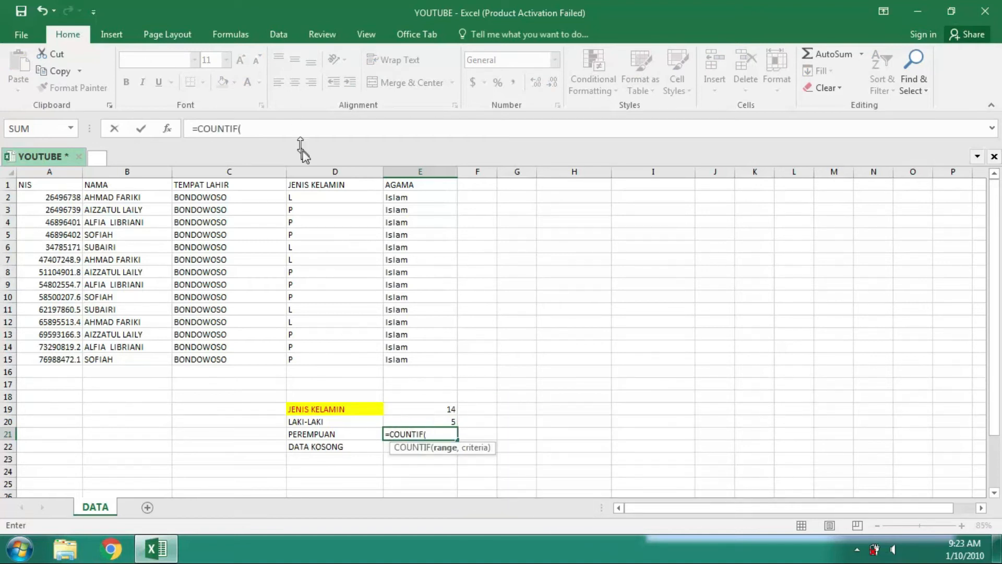
{"action": "left_click_drag", "start_coordinate": [330, 197], "coordinate": [328, 358]}
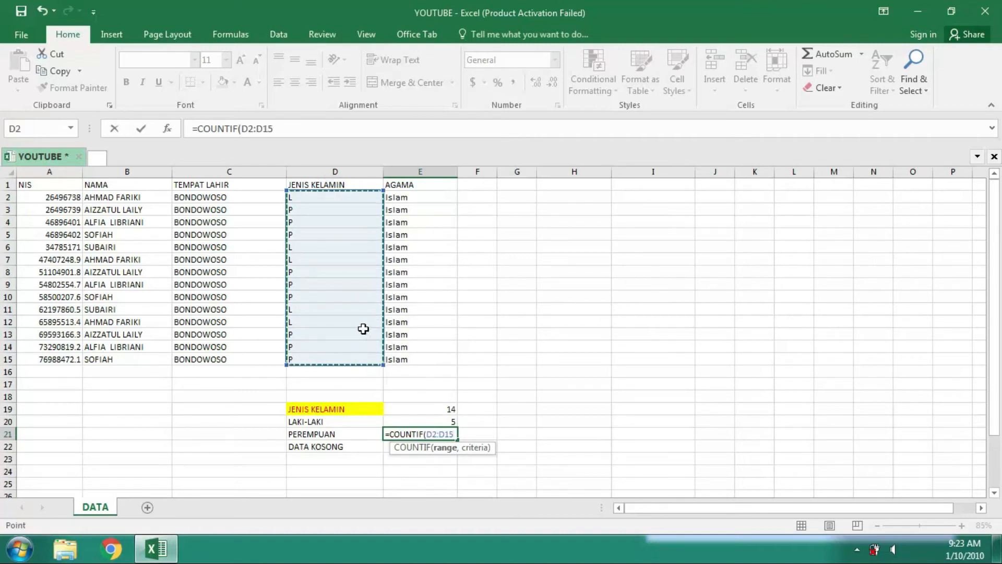
{"action": "type", "text": ","}
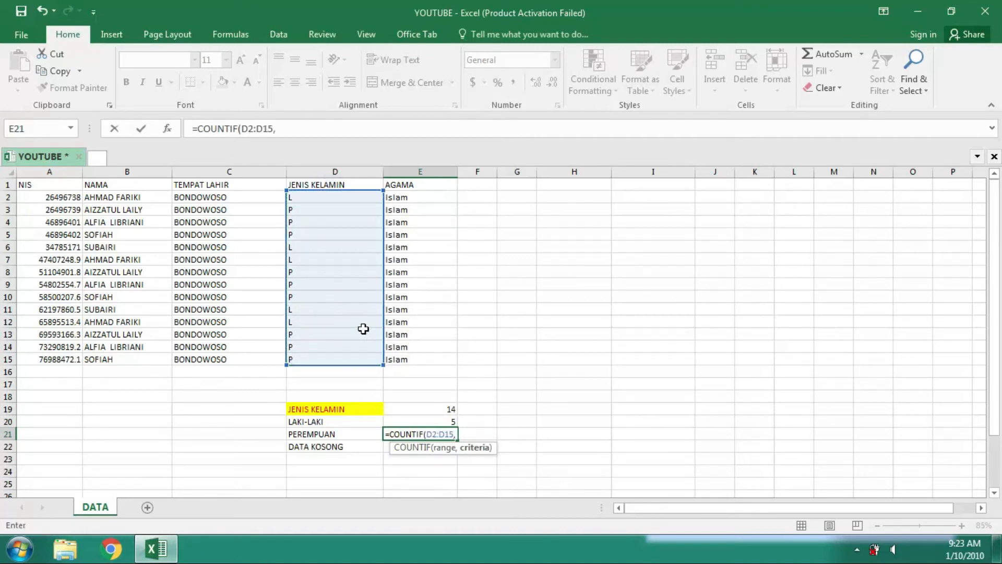
{"action": "type", "text": " \"P\""}
{"action": "key", "text": "Return"}
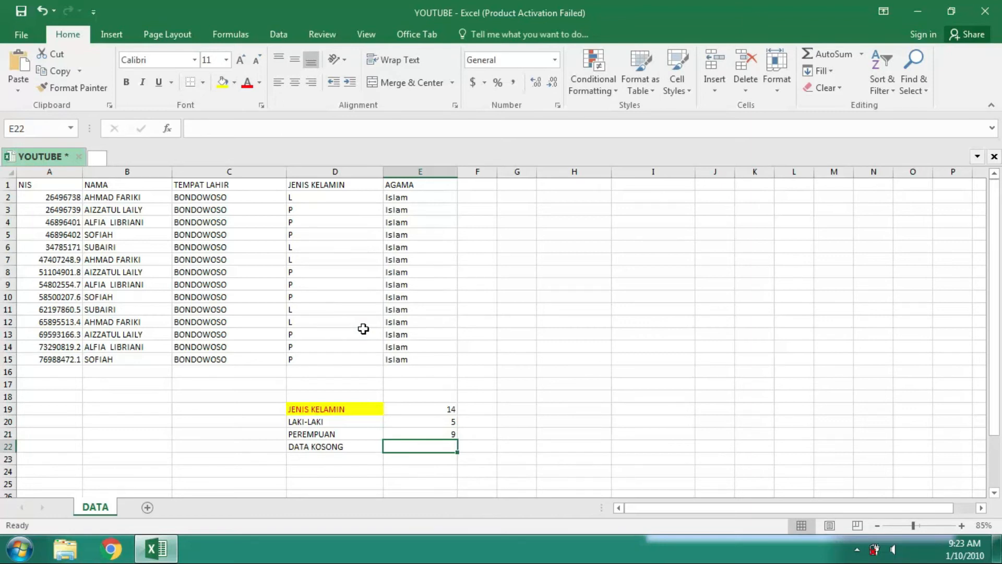
Step: Select all the L cells in the JENIS KELAMIN column together to check the LAKI-LAKI count, and release the selection
{"action": "left_click", "coordinate": [351, 198]}
{"action": "left_click", "coordinate": [323, 249], "text": "ctrl"}
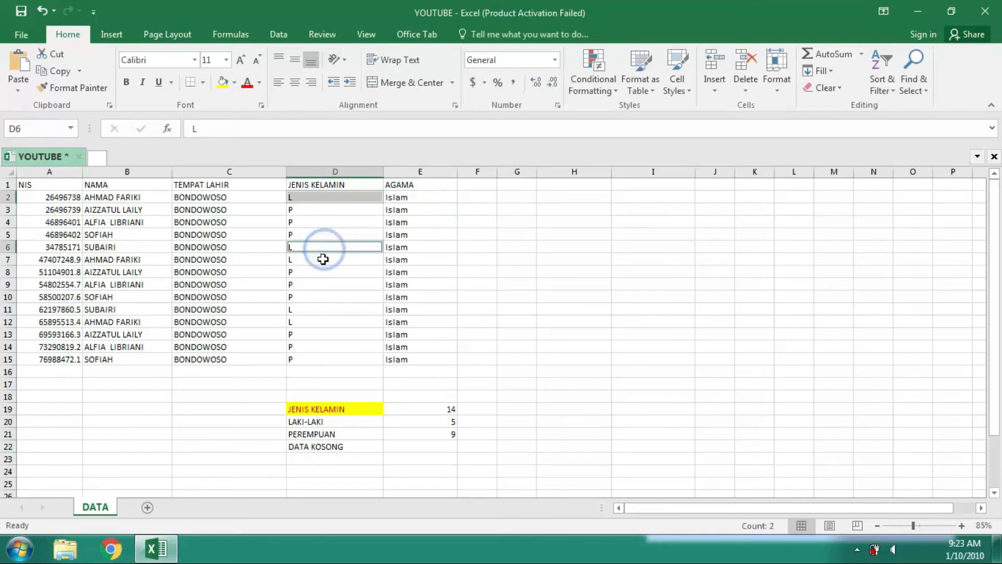
{"action": "left_click", "coordinate": [321, 262], "text": "ctrl"}
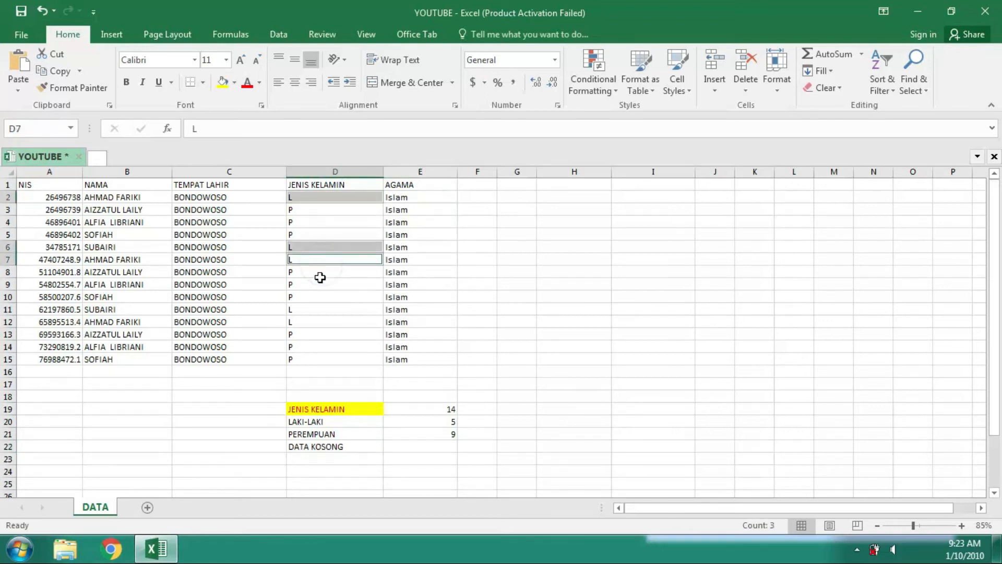
{"action": "left_click", "coordinate": [312, 308], "text": "ctrl"}
{"action": "left_click", "coordinate": [316, 323], "text": "ctrl"}
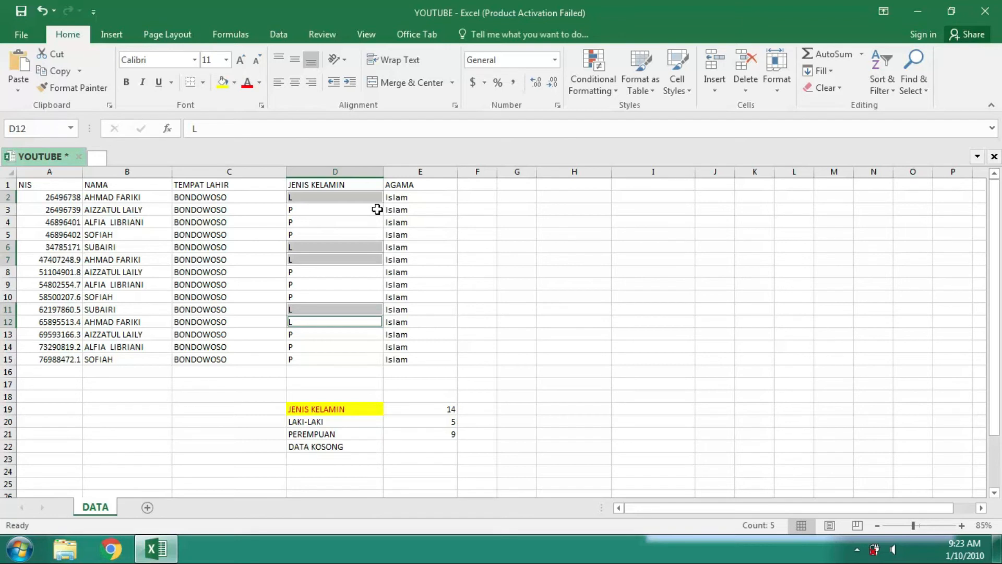
{"action": "left_click", "coordinate": [156, 259]}
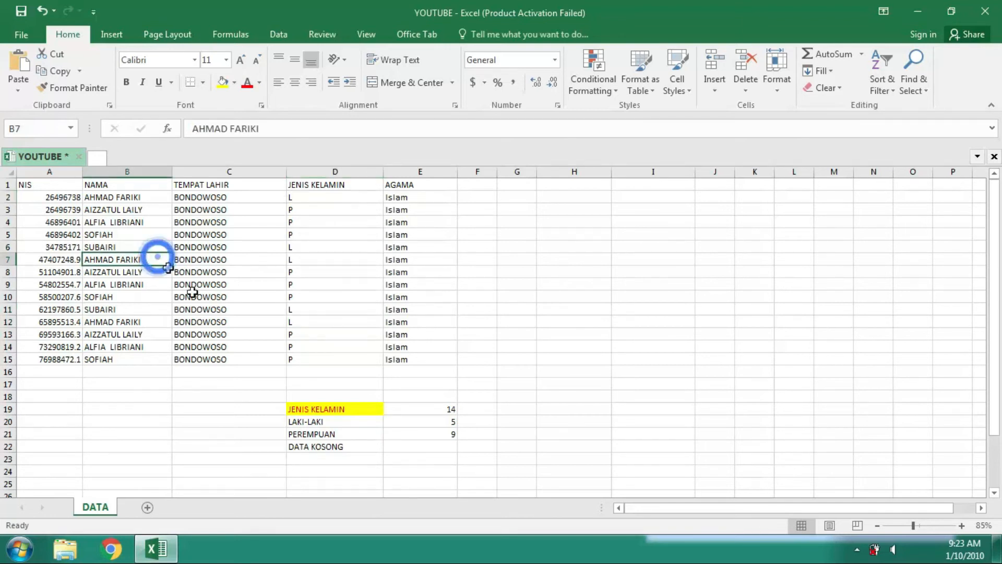
{"action": "left_click", "coordinate": [443, 449]}
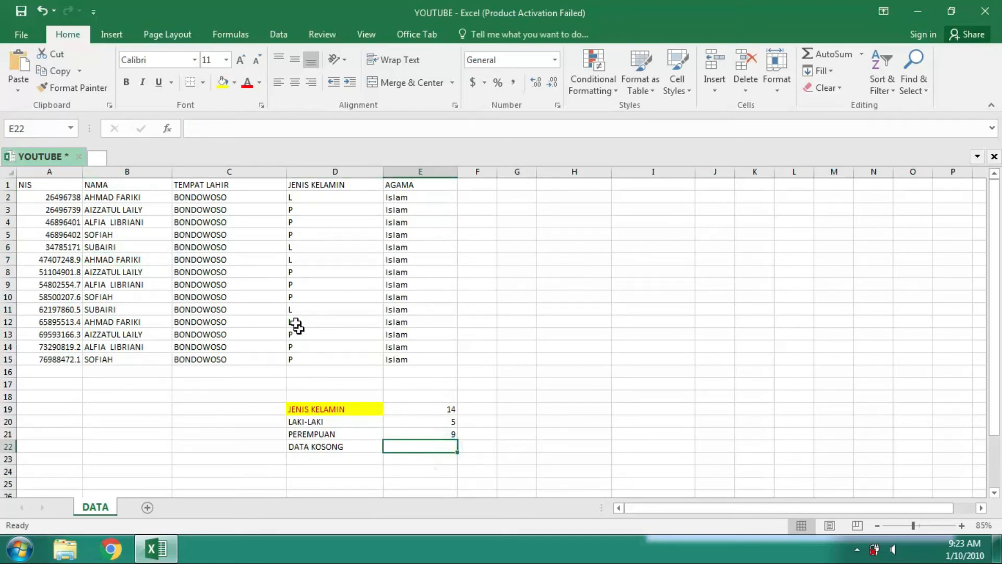
Step: Clear the gender entries in D9 and D4 to create empty cells in the JENIS KELAMIN column
{"action": "left_click", "coordinate": [303, 284]}
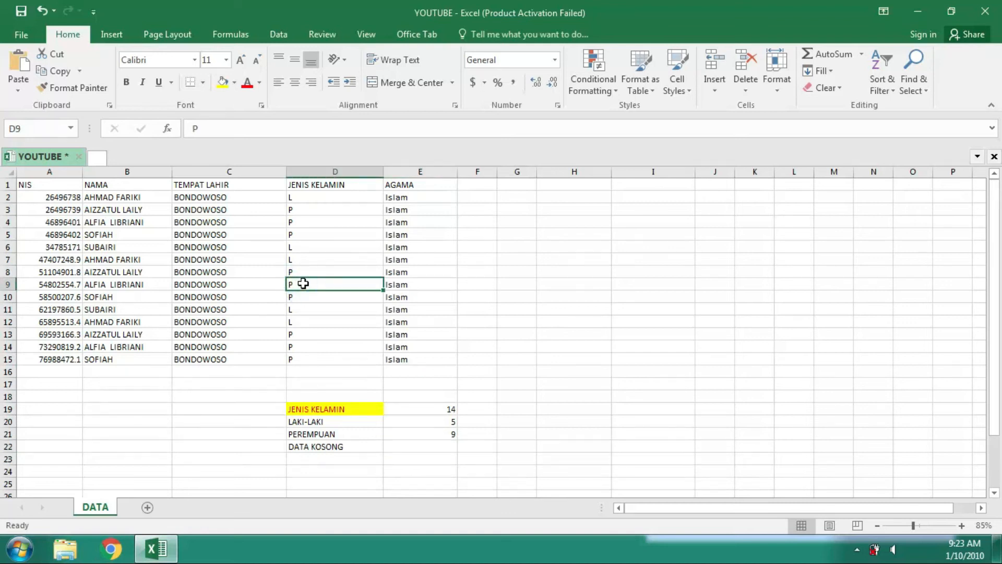
{"action": "key", "text": "Delete"}
{"action": "left_click", "coordinate": [442, 438]}
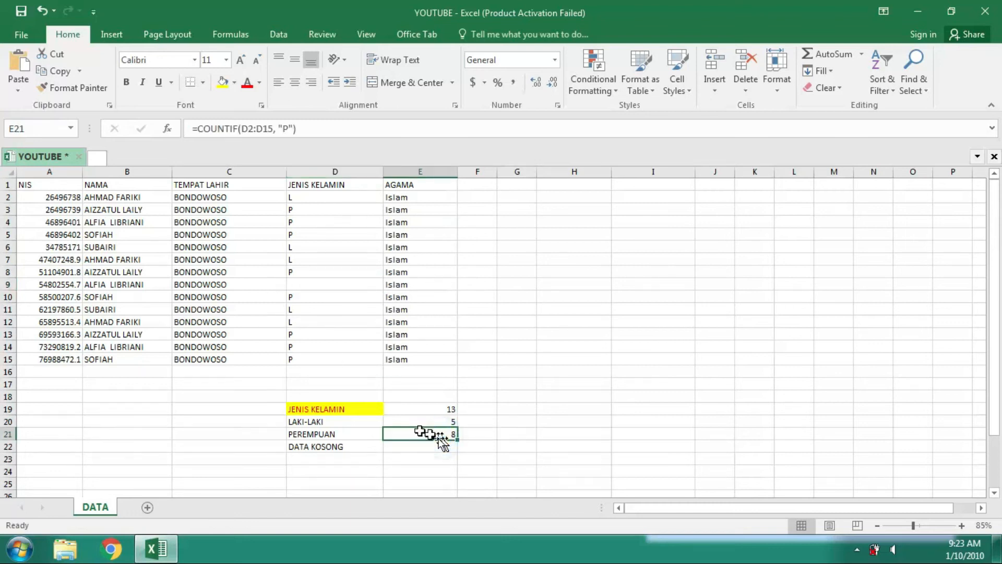
{"action": "left_click", "coordinate": [313, 225]}
{"action": "key", "text": "Delete"}
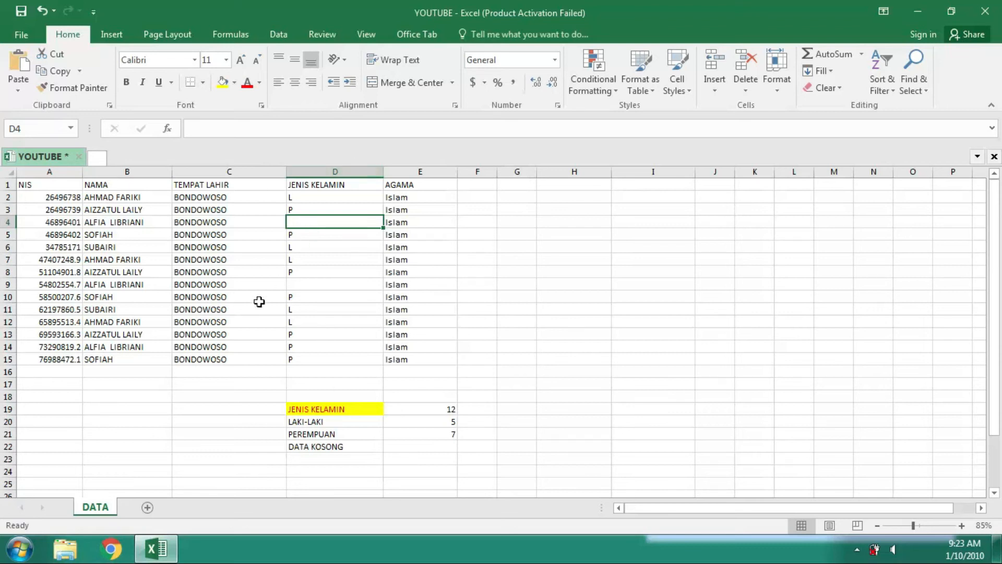
Step: Enter the formula =COUNTBLANK(D2:D15) in E22 beside DATA KOSONG to count the empty gender cells
{"action": "left_click", "coordinate": [419, 450]}
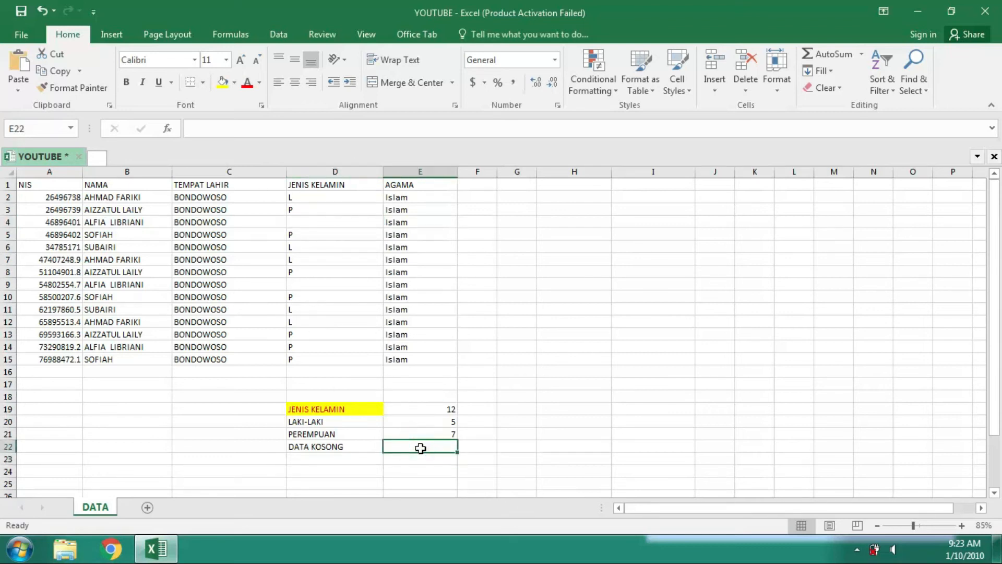
{"action": "type", "text": "=COUNT"}
{"action": "key", "text": "Down"}
{"action": "key", "text": "Down"}
{"action": "key", "text": "Down"}
{"action": "key", "text": "Up"}
{"action": "key", "text": "Tab"}
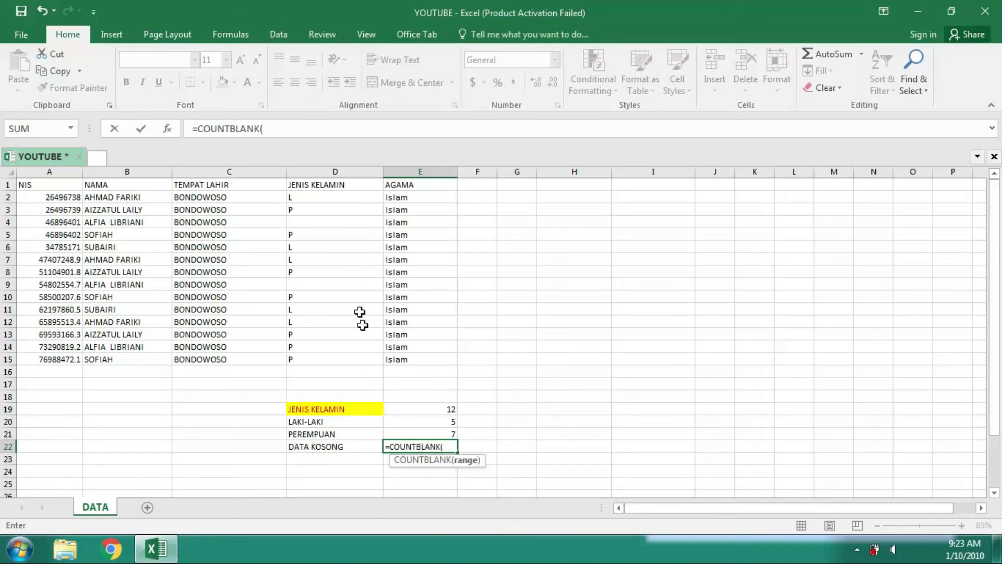
{"action": "left_click_drag", "start_coordinate": [306, 197], "coordinate": [315, 358]}
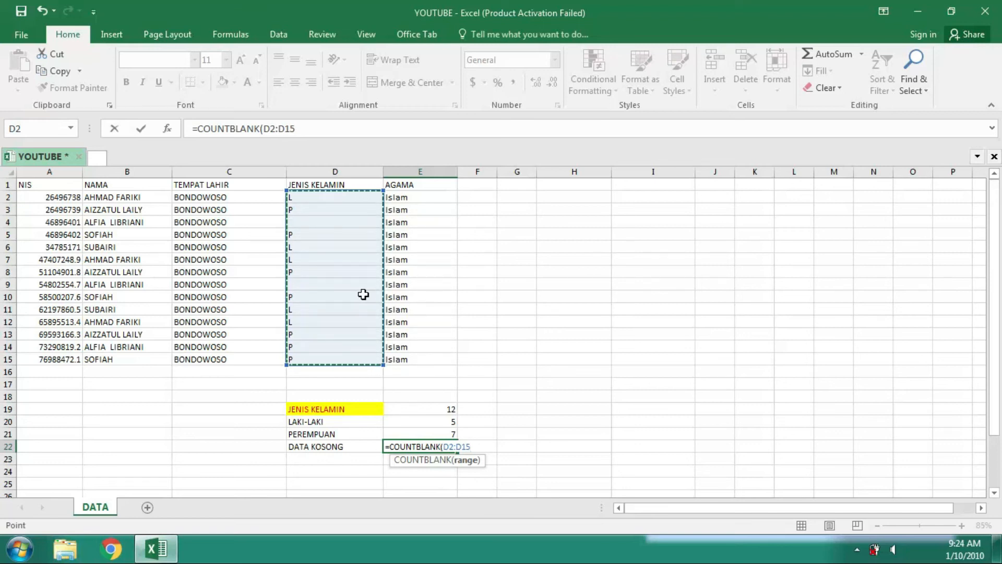
{"action": "key", "text": "Return"}
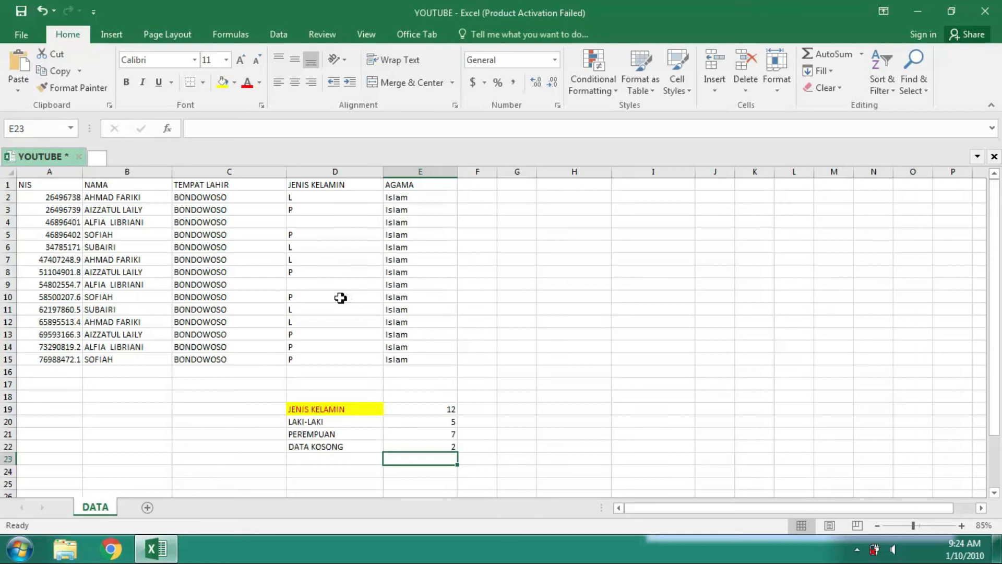
Step: Select the empty cells D4 and D9 together to check the DATA KOSONG count
{"action": "left_click", "coordinate": [300, 222]}
{"action": "left_click", "coordinate": [318, 284], "text": "ctrl"}
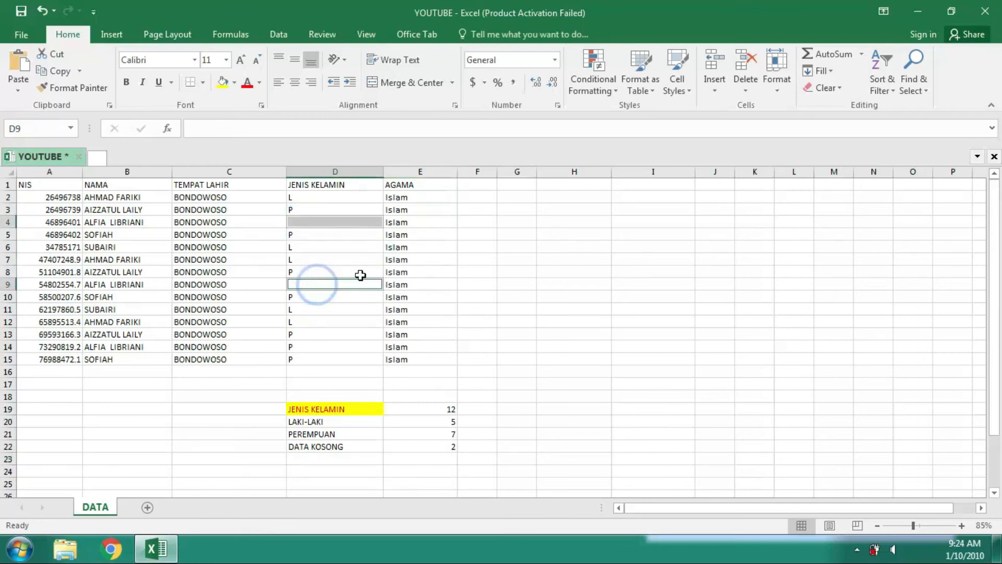